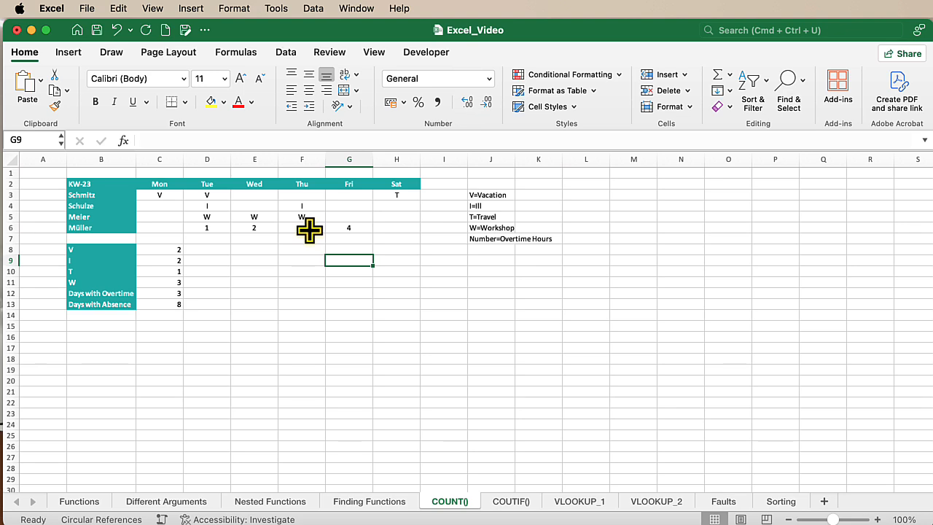
left_click(177, 367)
left_click(170, 140)
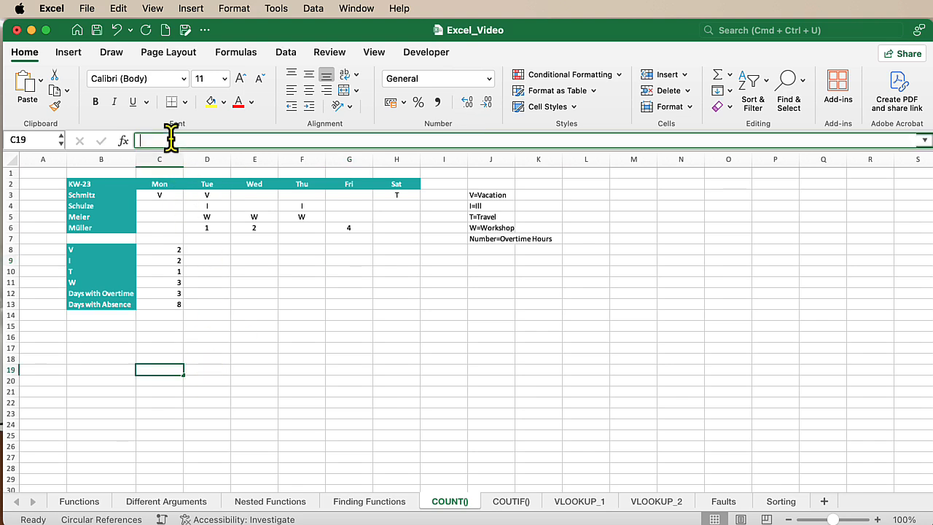
type("=CO")
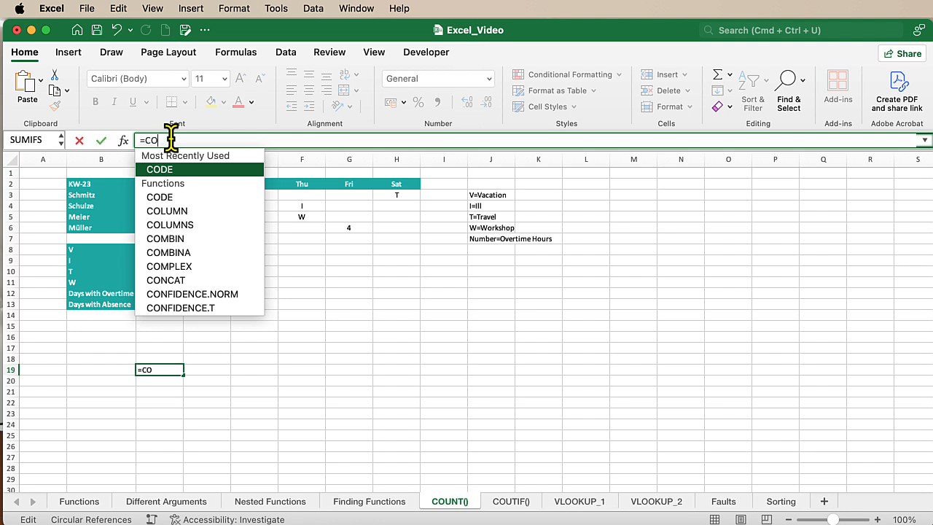
type("u")
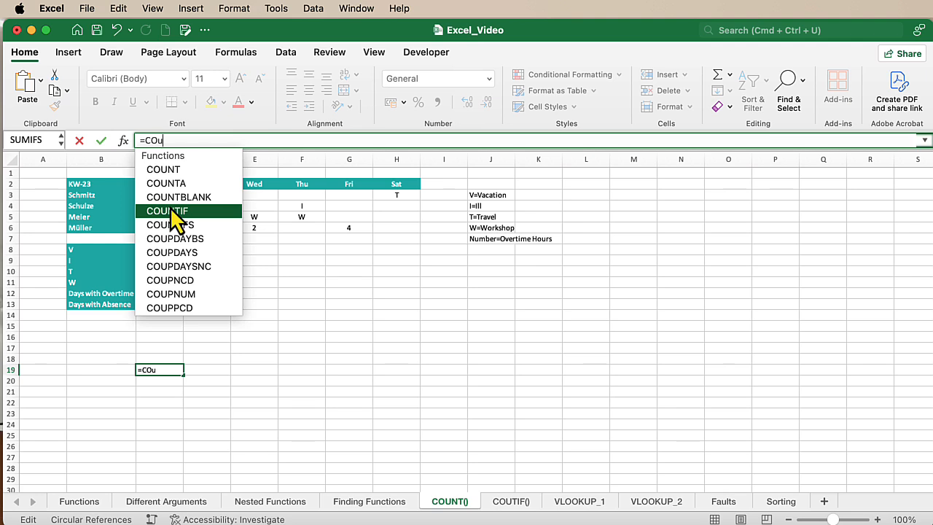
key("BackSpace")
key("BackSpace")
key("BackSpace")
key("BackSpace")
key("Escape")
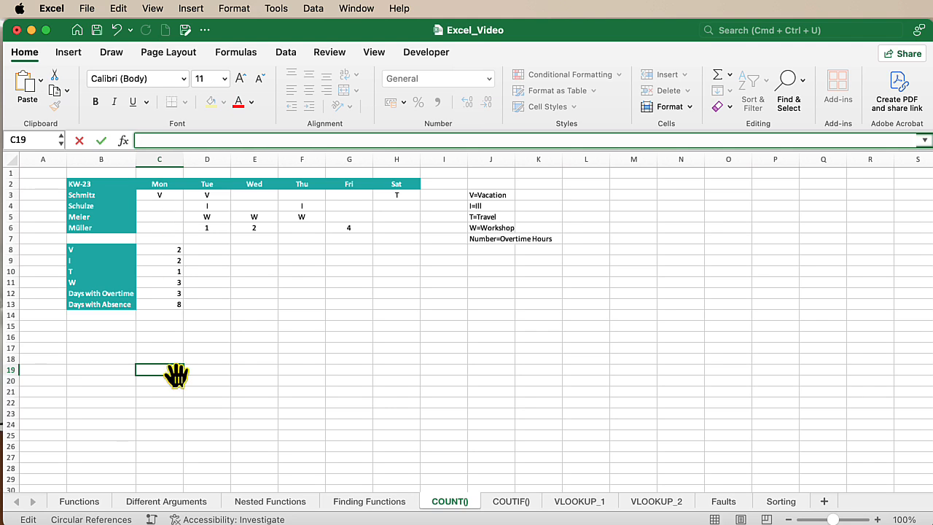
Count the numeric entries of the weekly schedule in cell C19 with the formula =COUNT(C3:H6)
left_click(155, 368)
type("=")
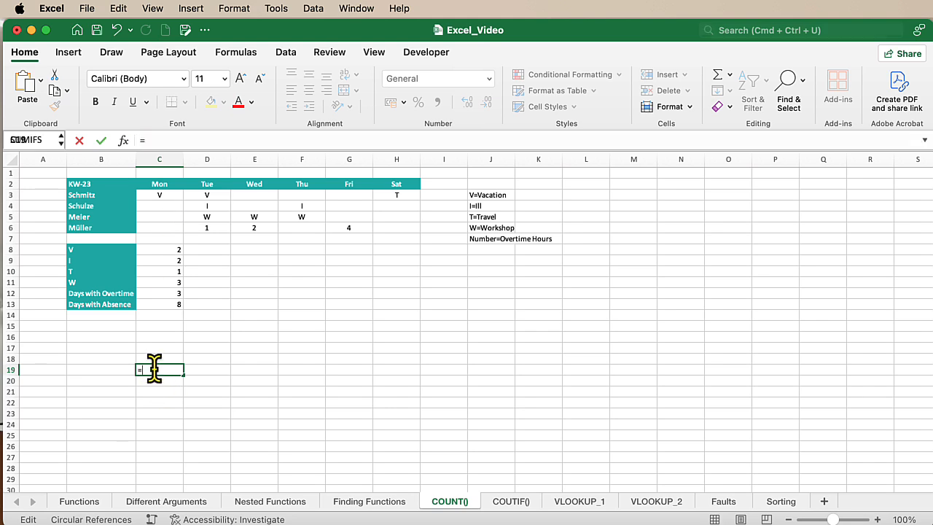
type("COUNT(")
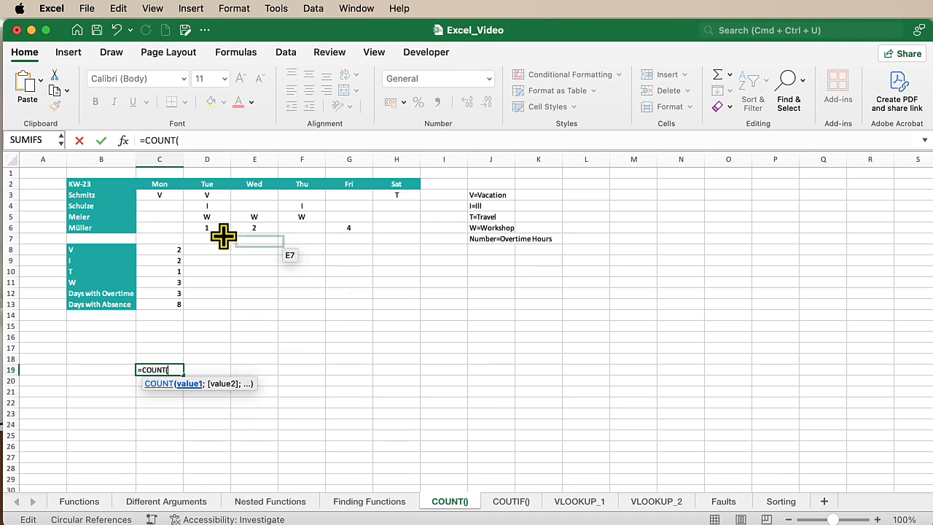
left_click_drag(164, 192, 392, 231)
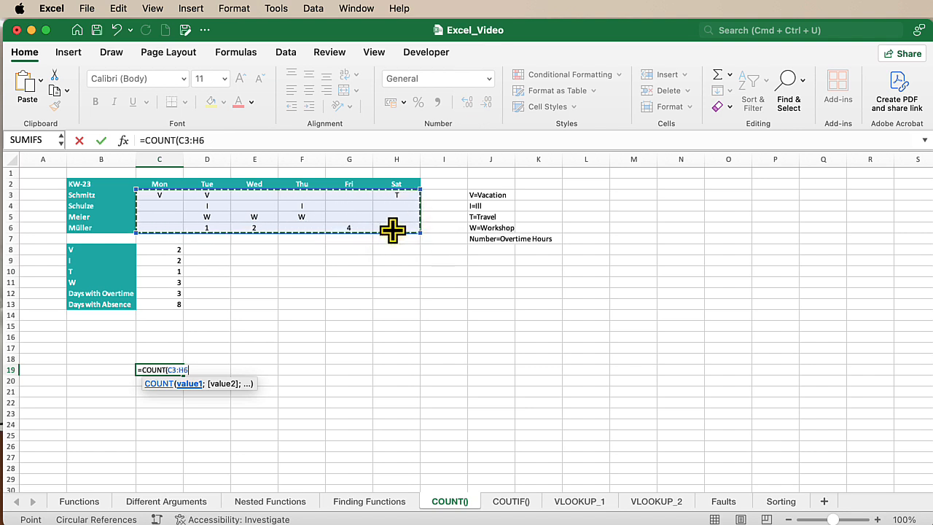
type(")")
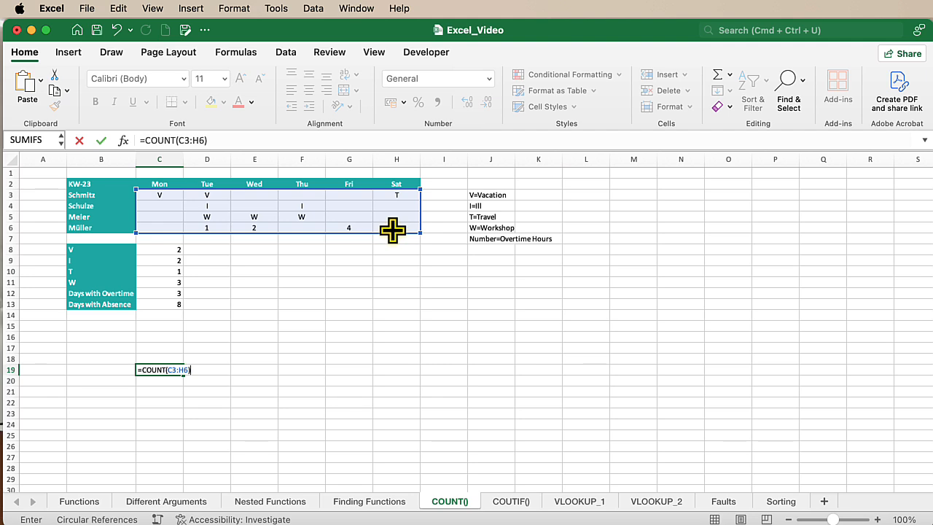
key("Return")
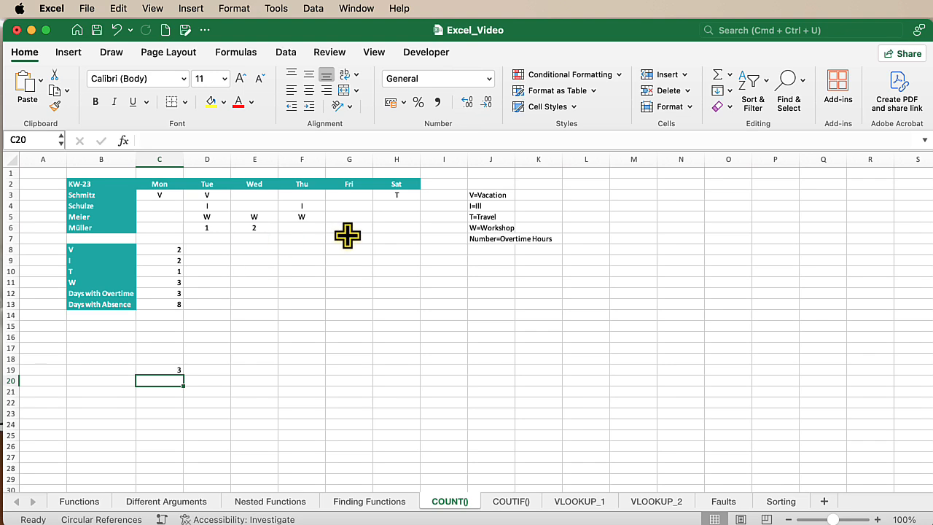
Test the overtime count by entering 5 in the Saturday cell H6, and clear that cell again
left_click(389, 229)
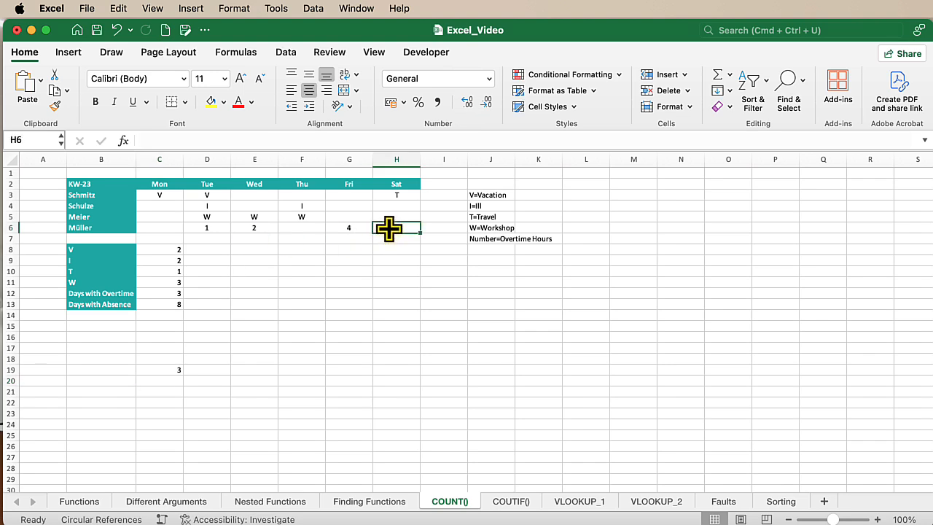
type("5")
key("Return")
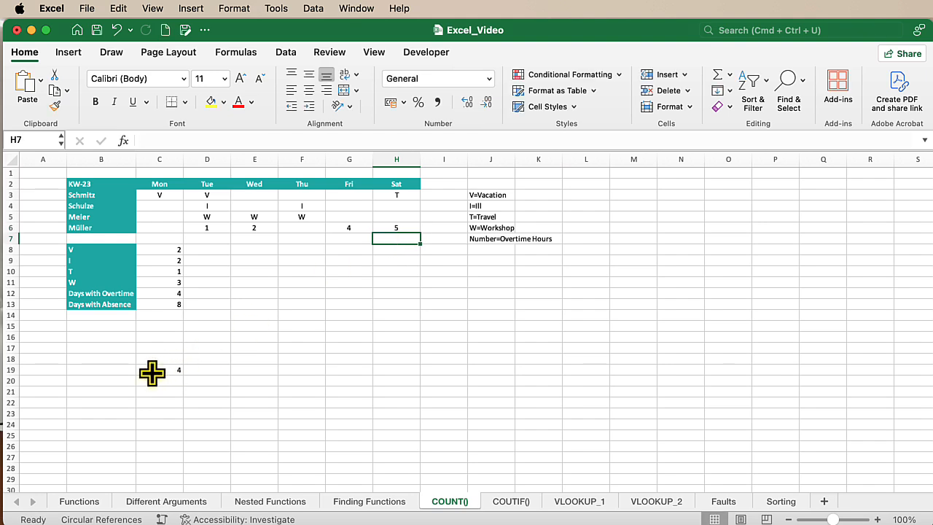
left_click(394, 229)
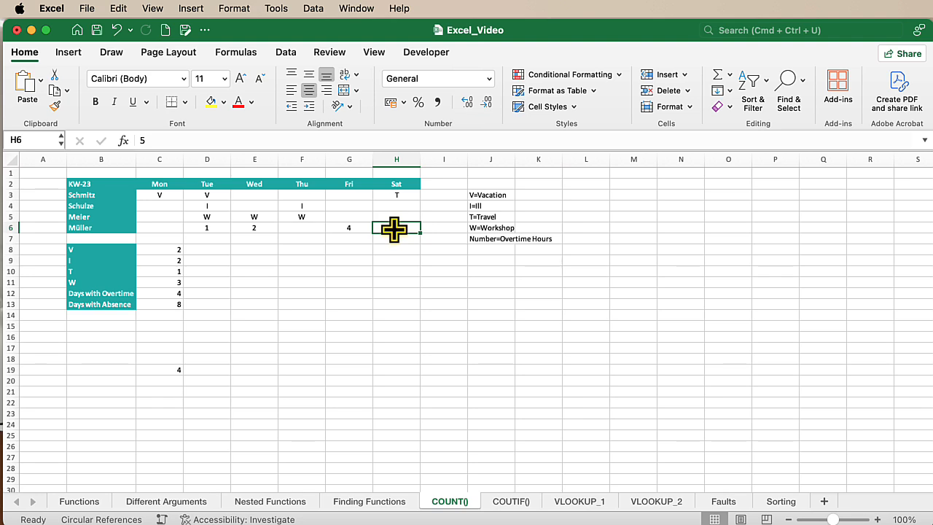
key("Delete")
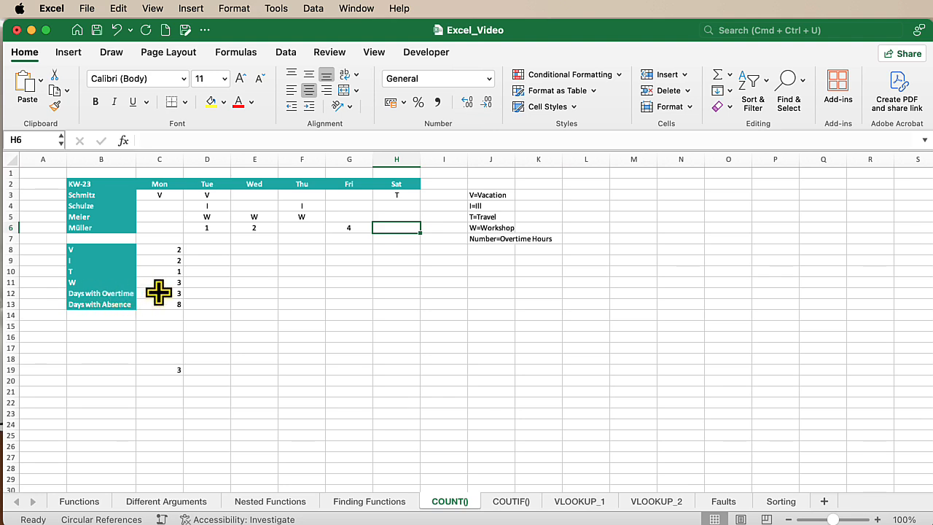
Replace the formula in C19 with =COUNTA(C3:H6) and look at the Days with Absence formula in C13
left_click(164, 369)
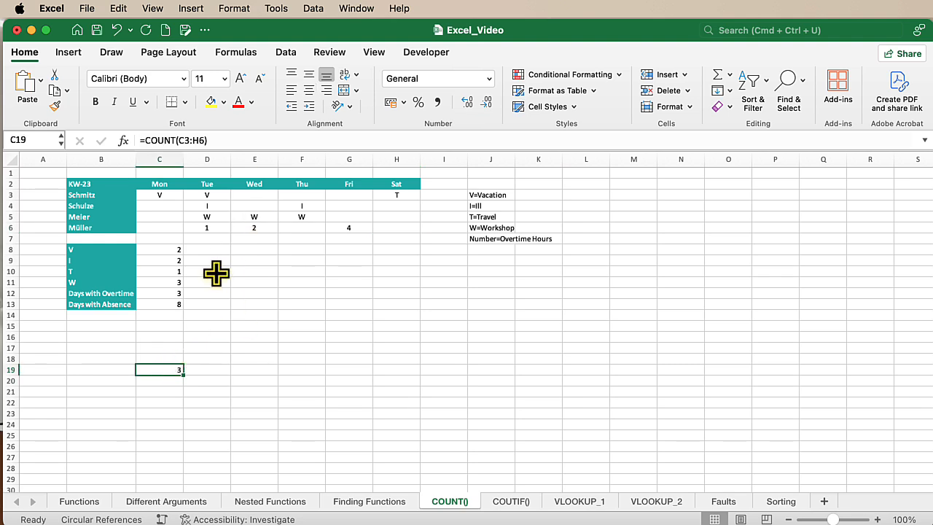
type("=")
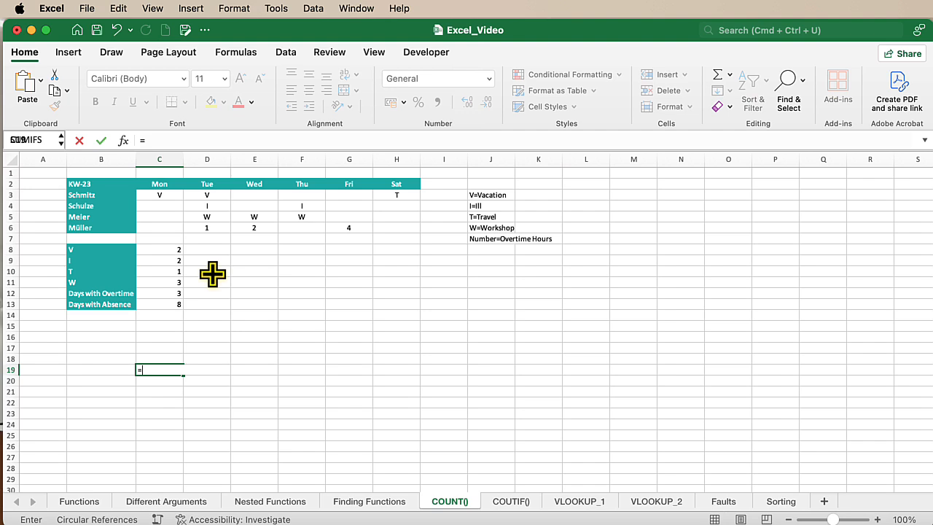
type("COUNTA(")
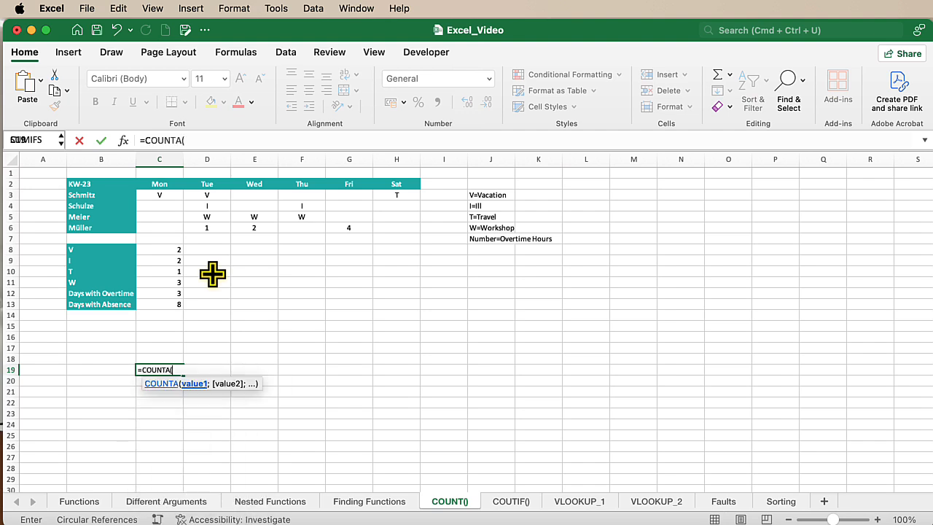
left_click(179, 198)
left_click_drag(181, 200, 393, 226)
type(")")
key("Return")
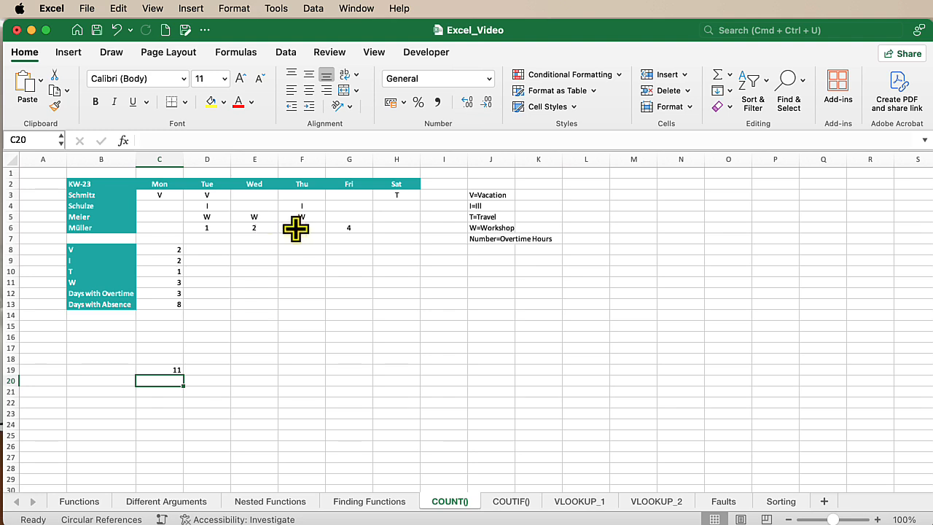
left_click(161, 304)
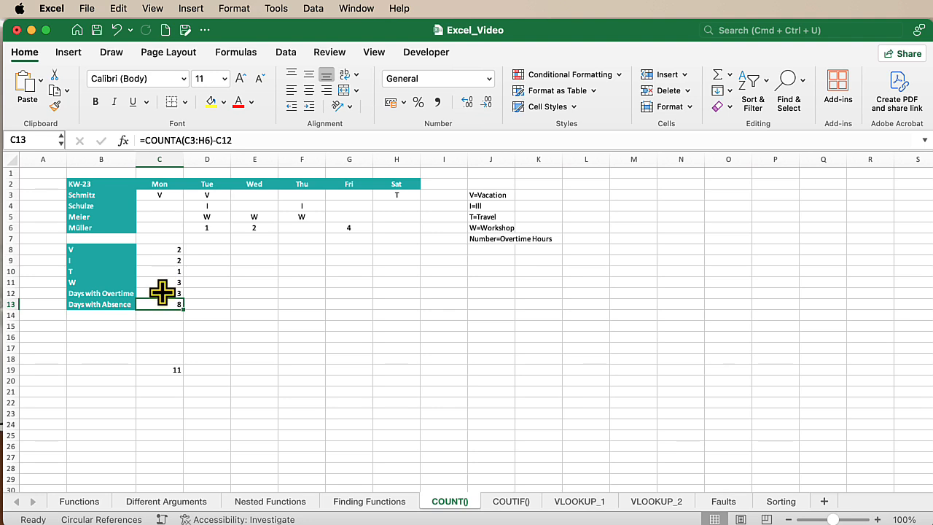
Clear cell C19 and count the vacation days there with the formula =COUNTIF(C3:H6;"V")
left_click(157, 370)
key("Delete")
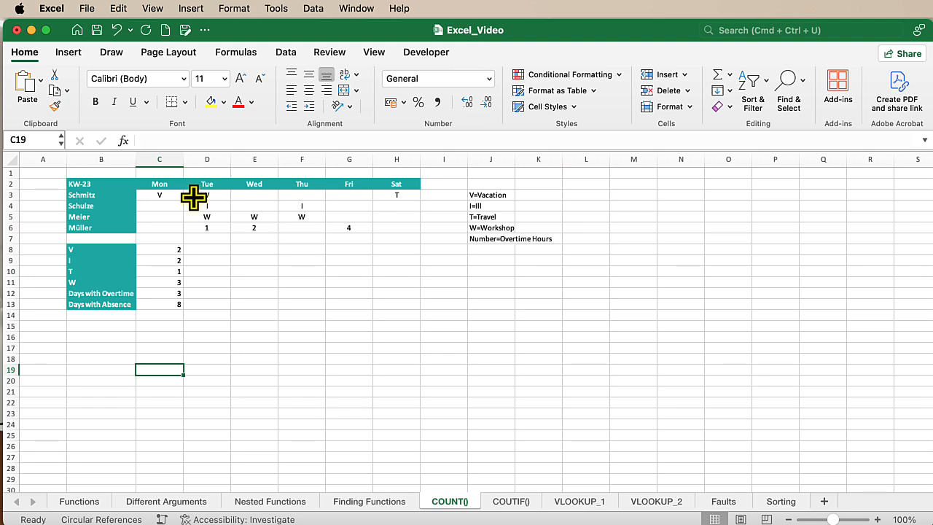
type("=COUNT(")
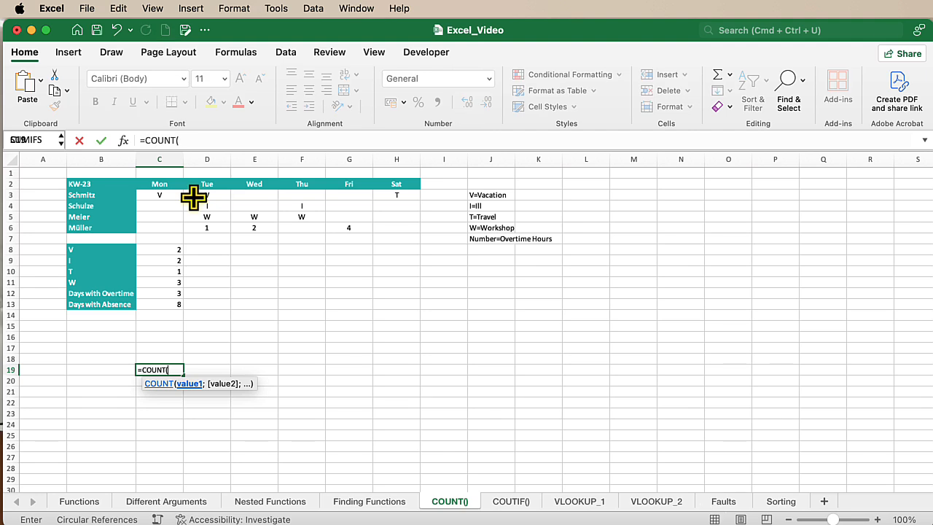
key("BackSpace")
type("IF(")
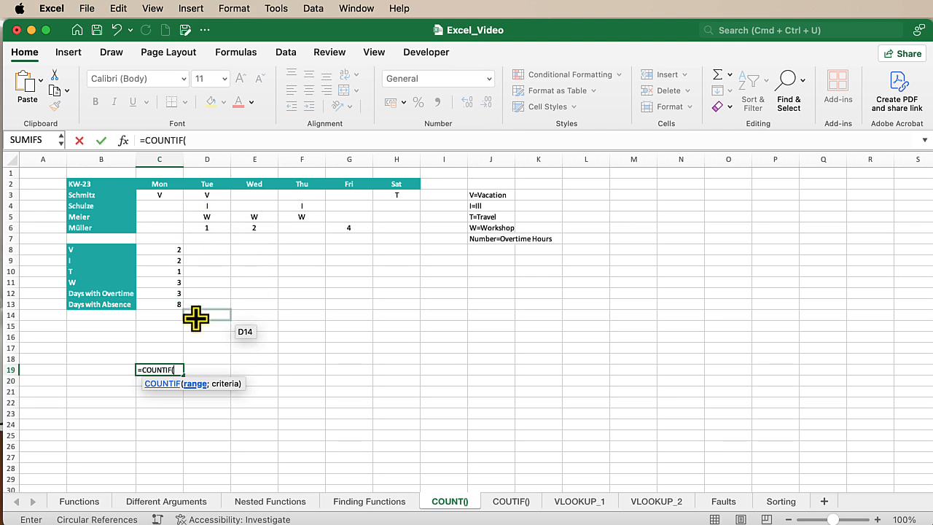
left_click_drag(153, 197, 394, 231)
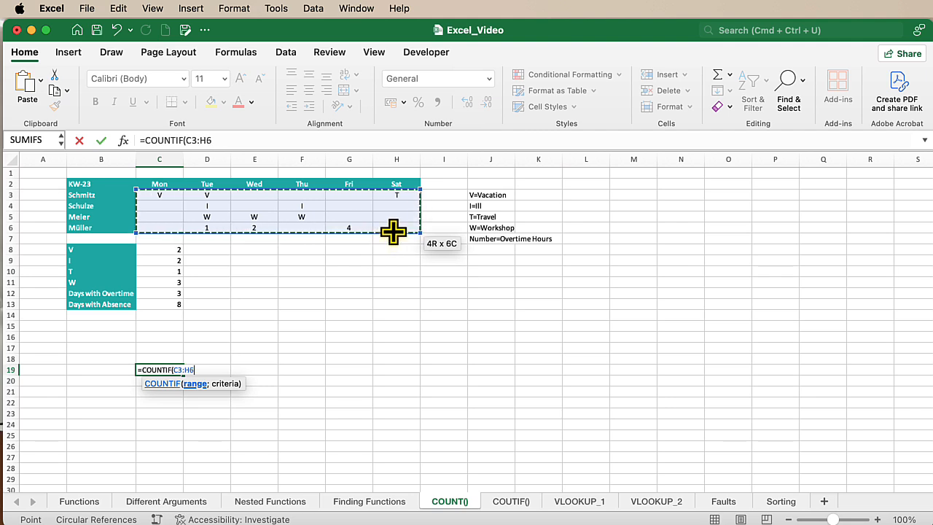
type(";")
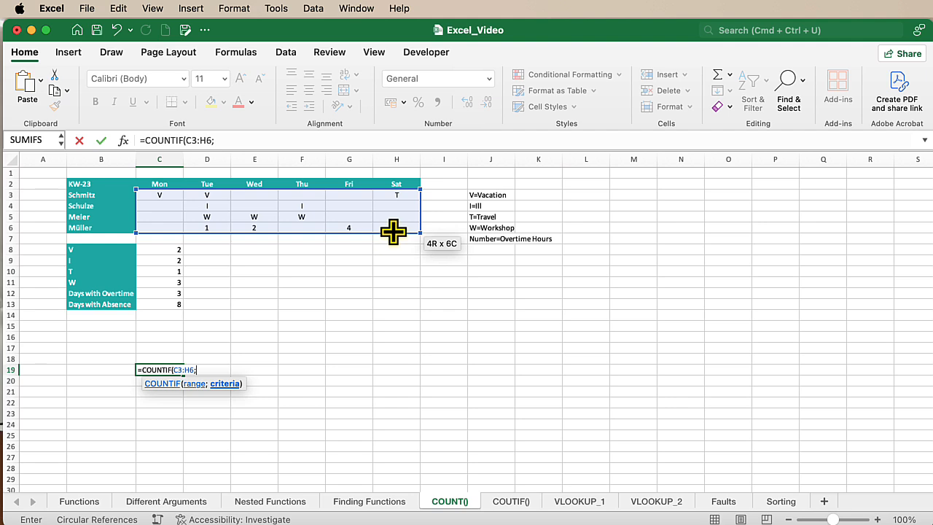
type("\"V\")")
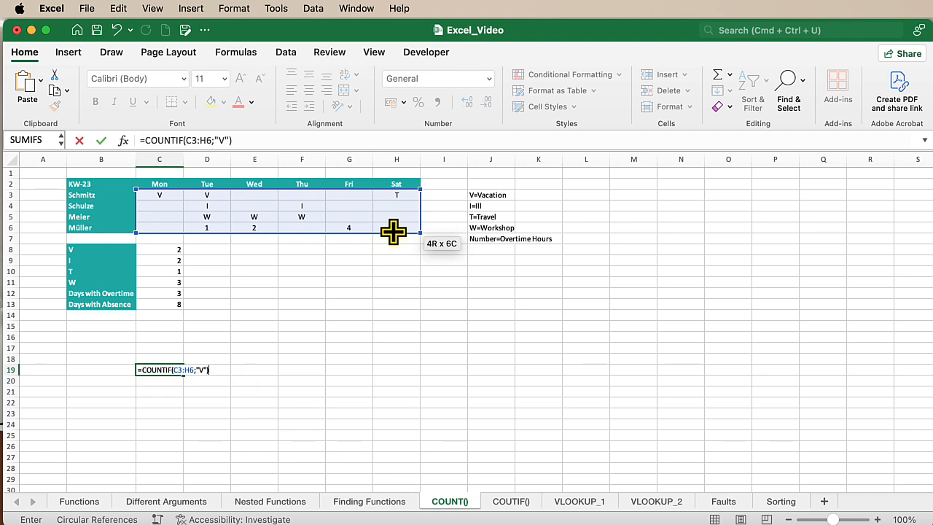
key("Return")
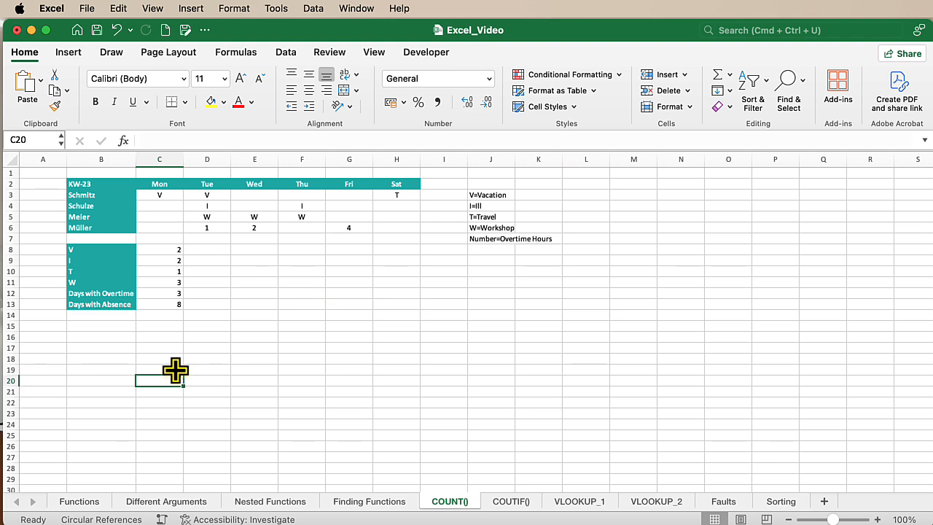
Enter V in the Wednesday cell E3 and examine the criterion in C19's COUNTIF formula
left_click(249, 196)
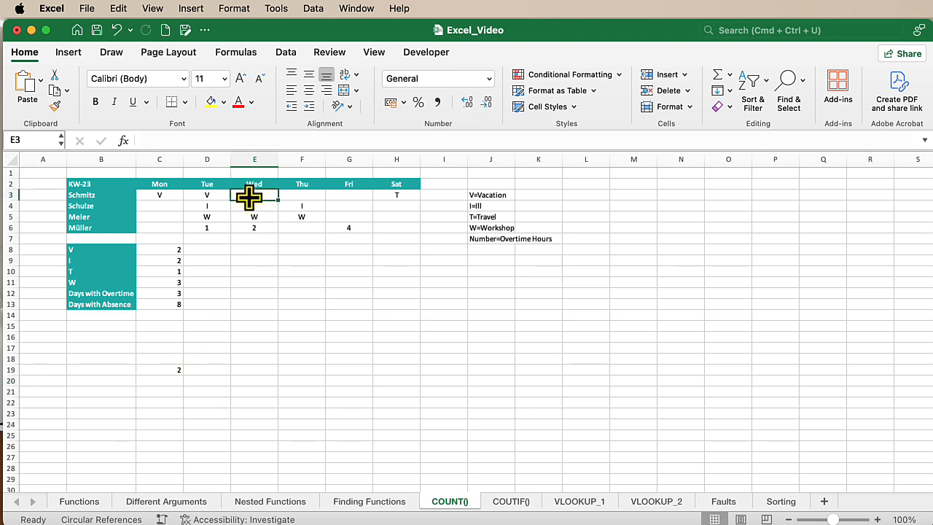
type("V")
key("Return")
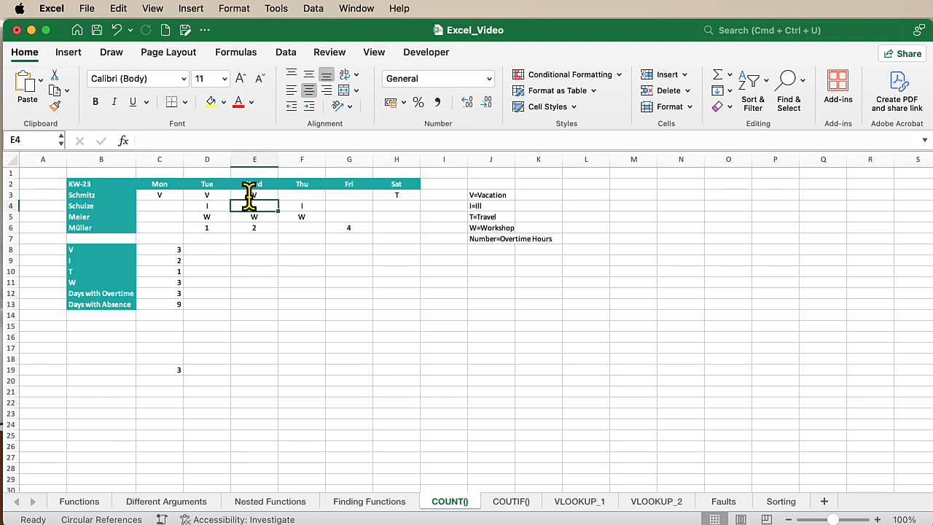
left_click(154, 371)
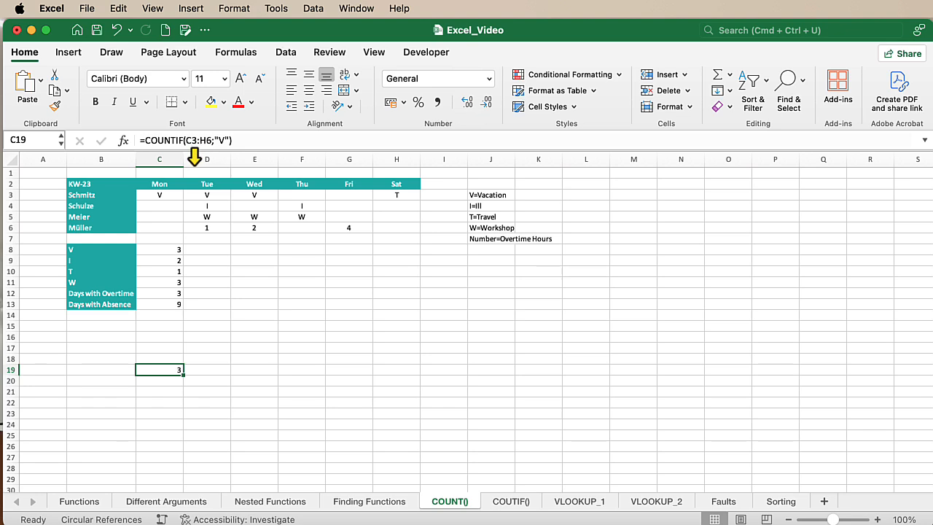
left_click_drag(214, 139, 231, 139)
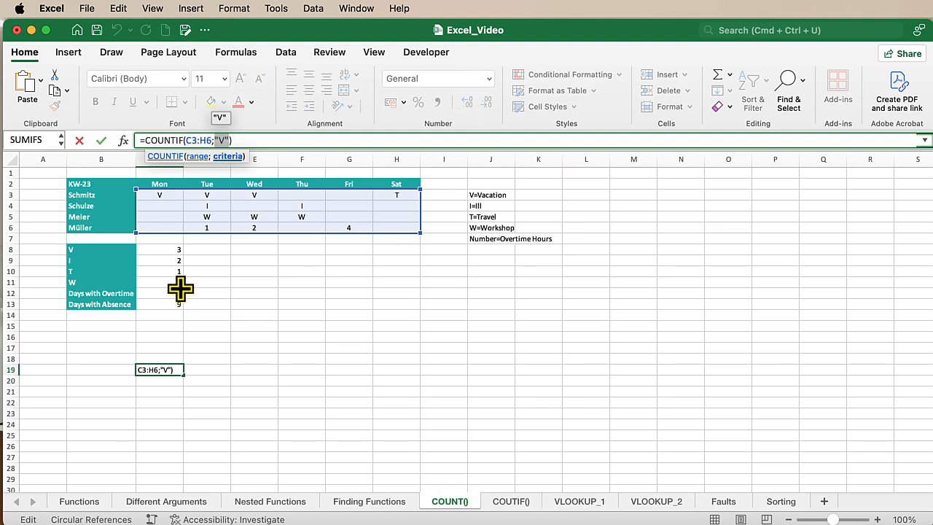
key("Return")
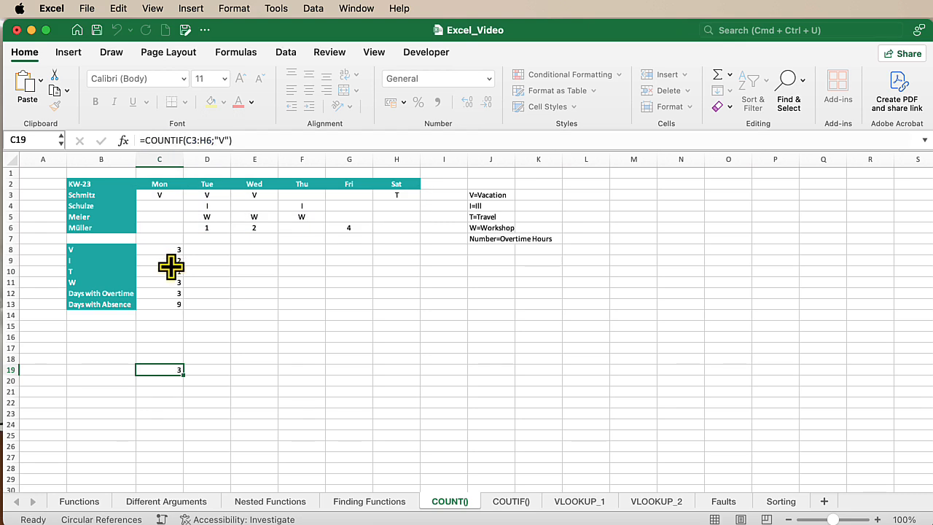
Examine the absolute range in C8's COUNTIF formula and fill the formula down through C11
left_click(167, 250)
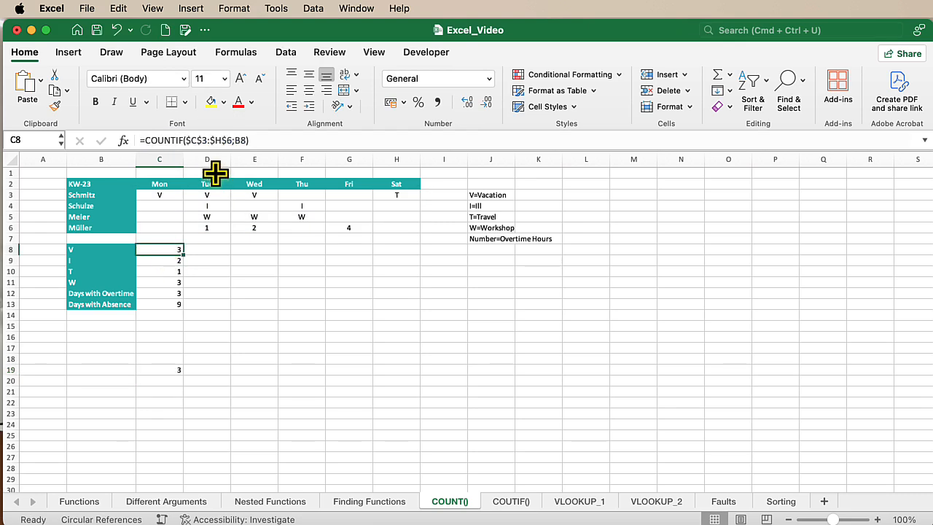
left_click_drag(185, 140, 233, 140)
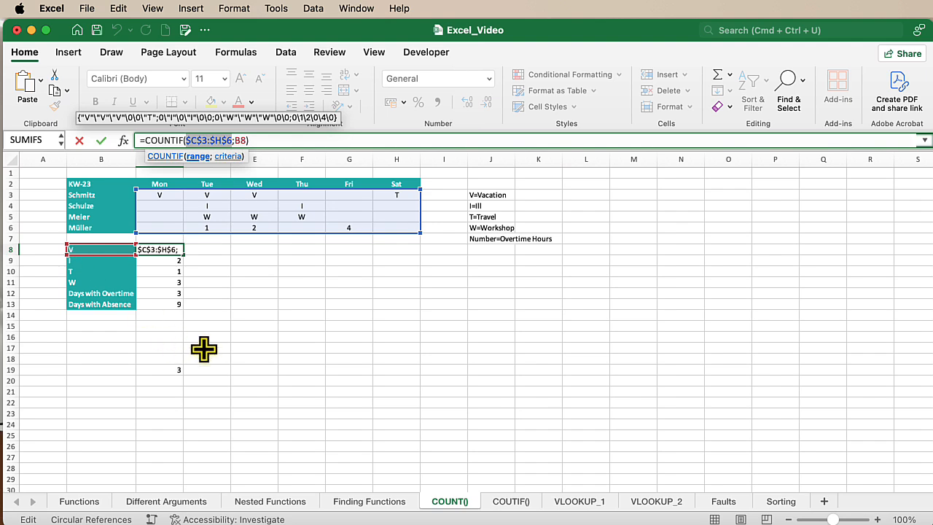
key("Return")
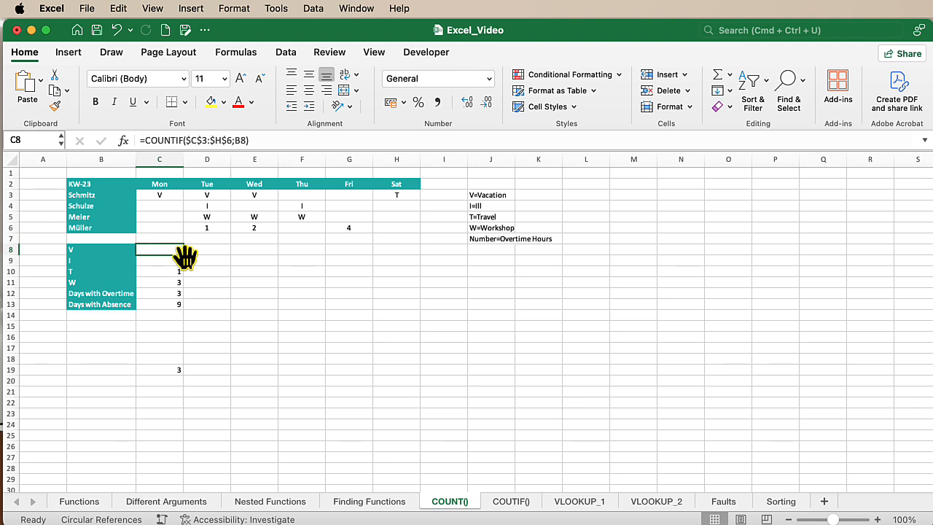
left_click_drag(183, 254, 184, 285)
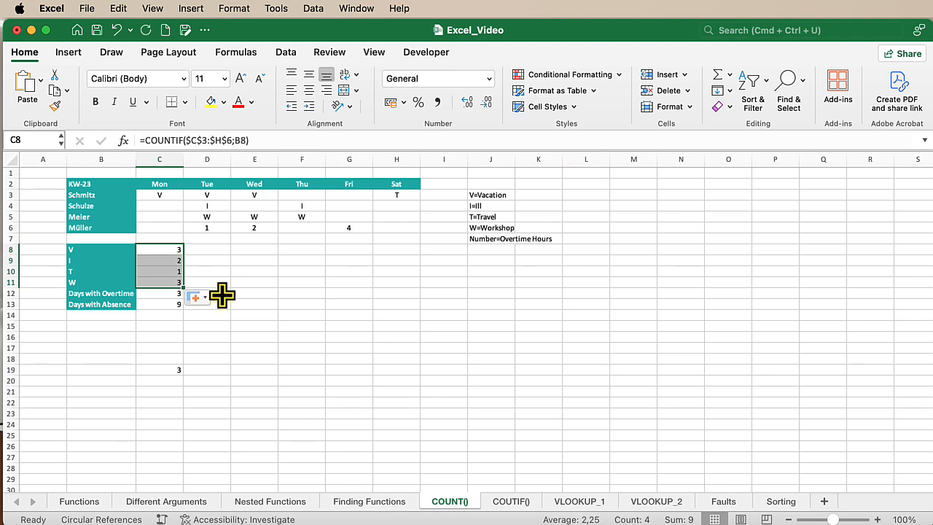